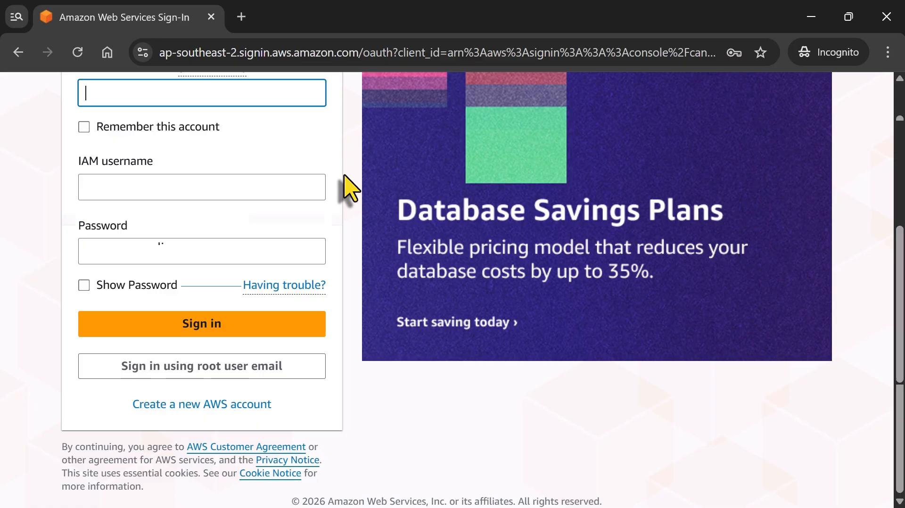
- Choose root user sign-in and enter the account's root email address
click(227, 372)
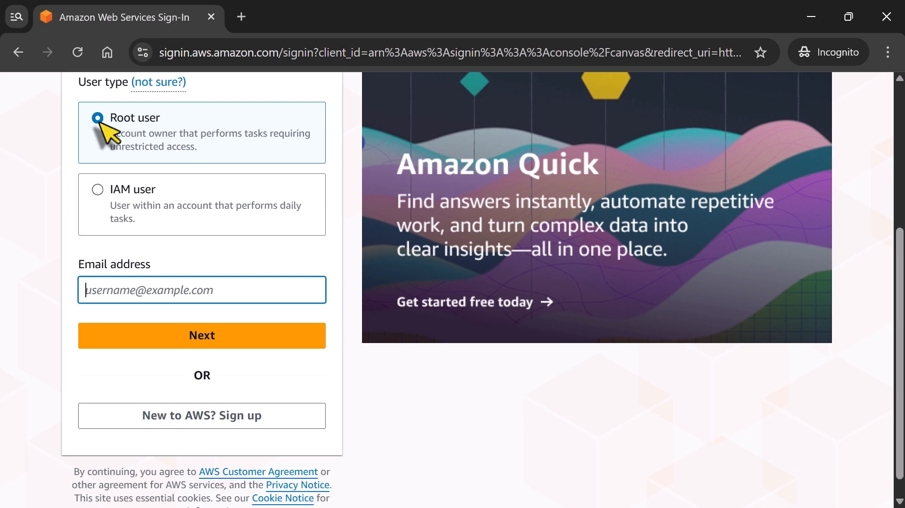
scroll(227, 359, up, 1)
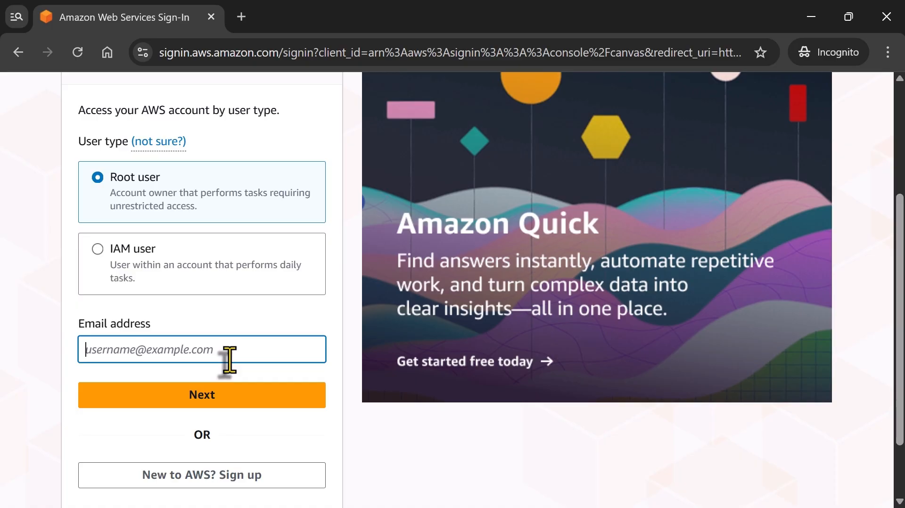
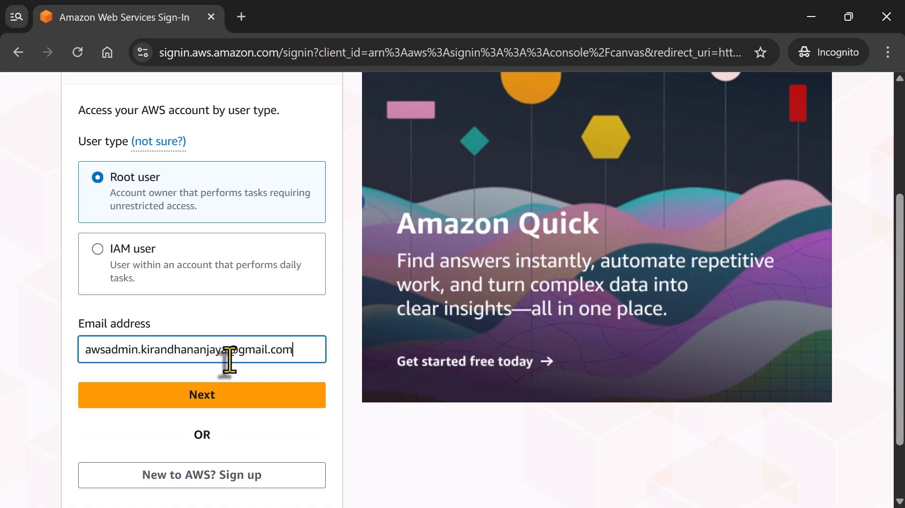
click(243, 392)
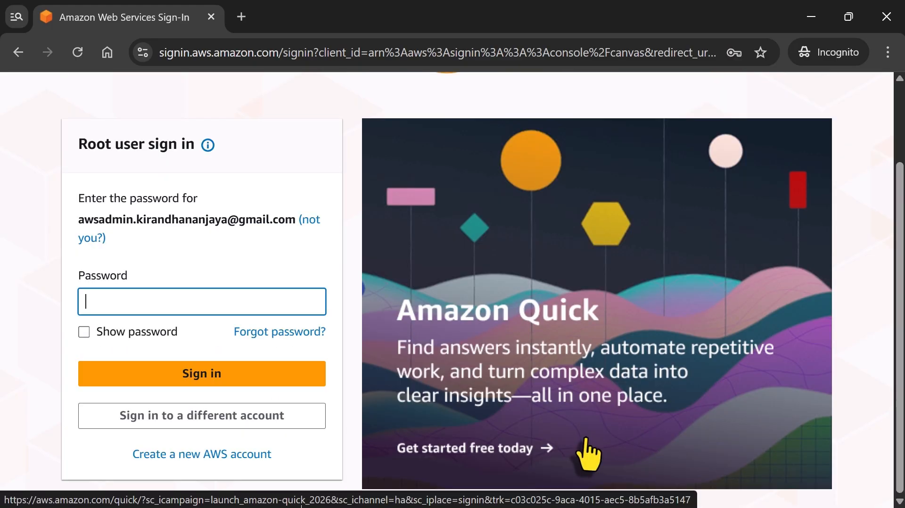
- Sign in with the saved account password and the MFA code from the authenticator
click(101, 304)
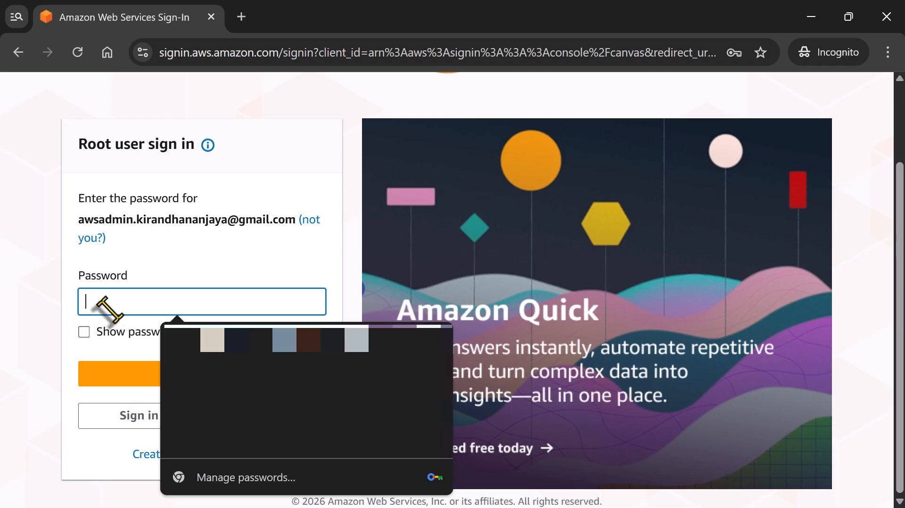
key(ctrl+v)
click(215, 372)
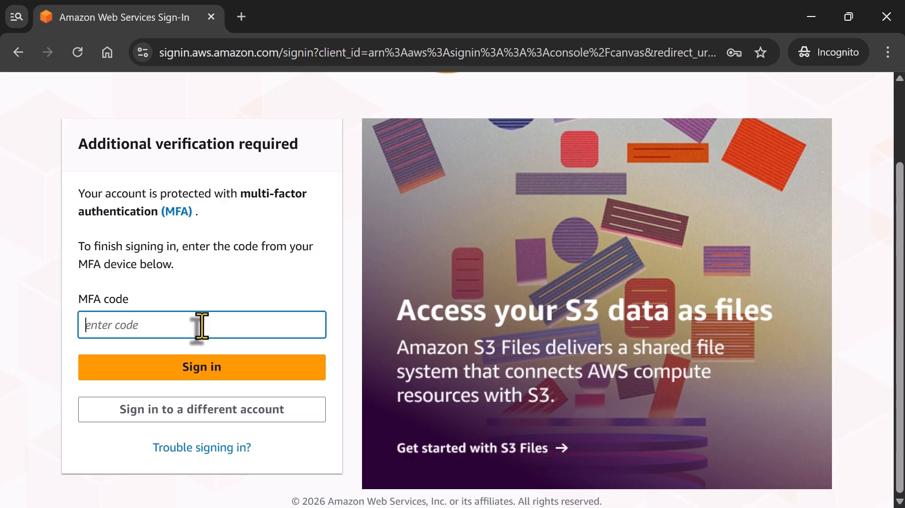
key(alt+Tab)
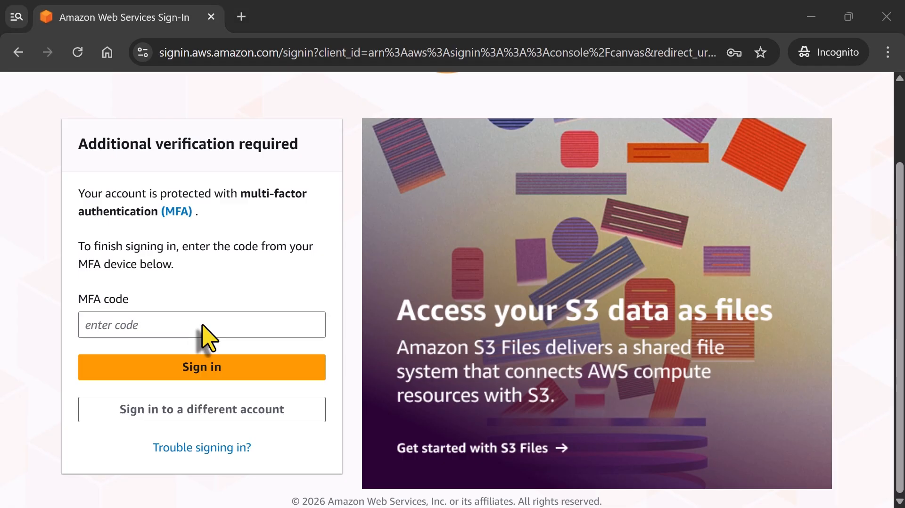
click(278, 332)
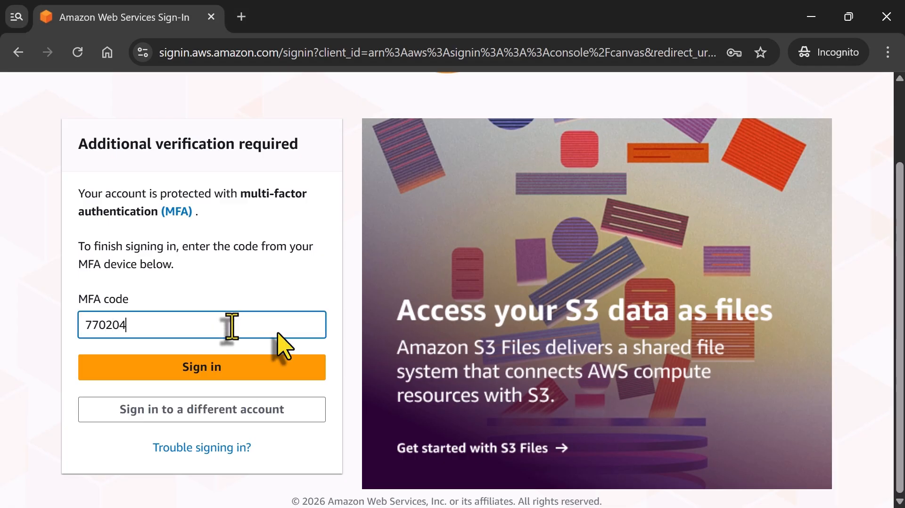
click(229, 372)
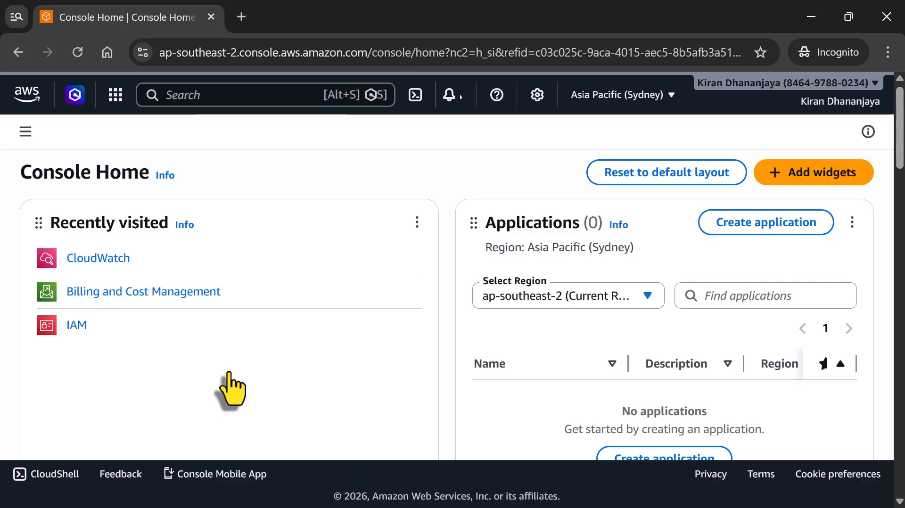
- Search for Billing, open Billing and Cost Management, and go to Billing preferences
click(218, 94)
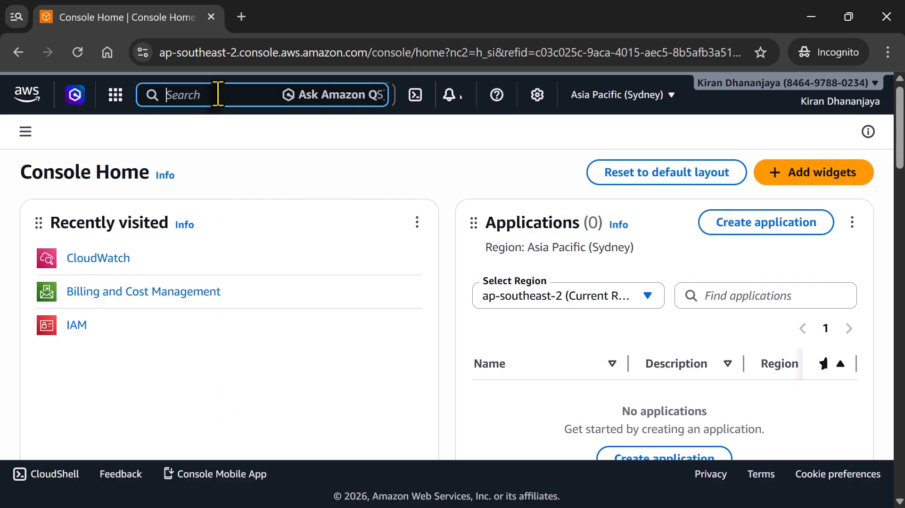
text(Billing)
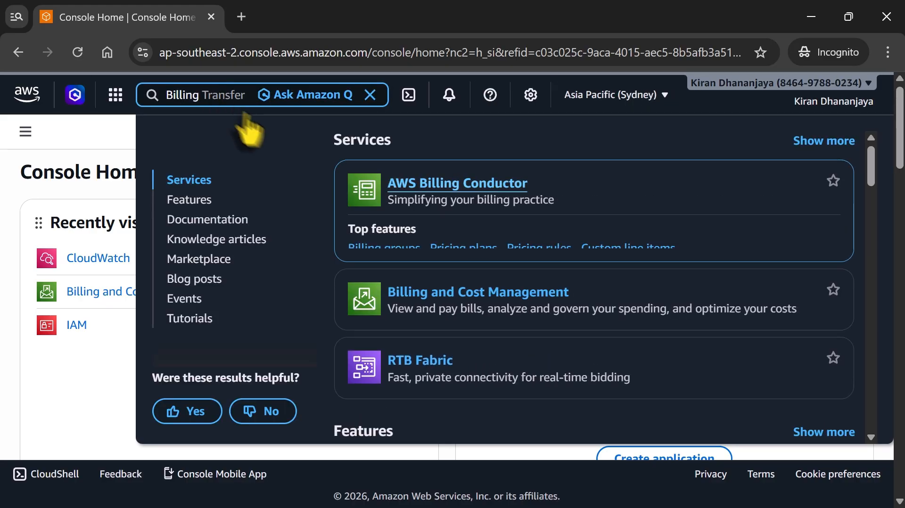
click(457, 254)
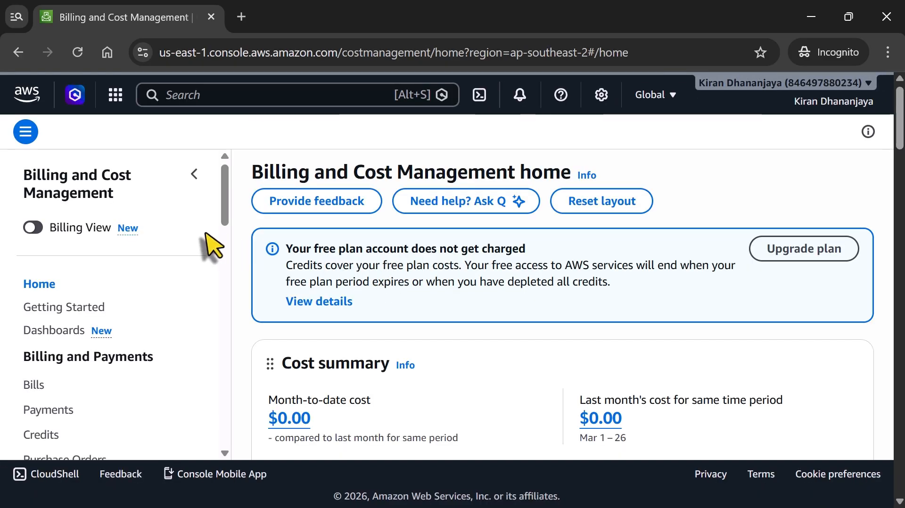
scroll(206, 234, down, 15)
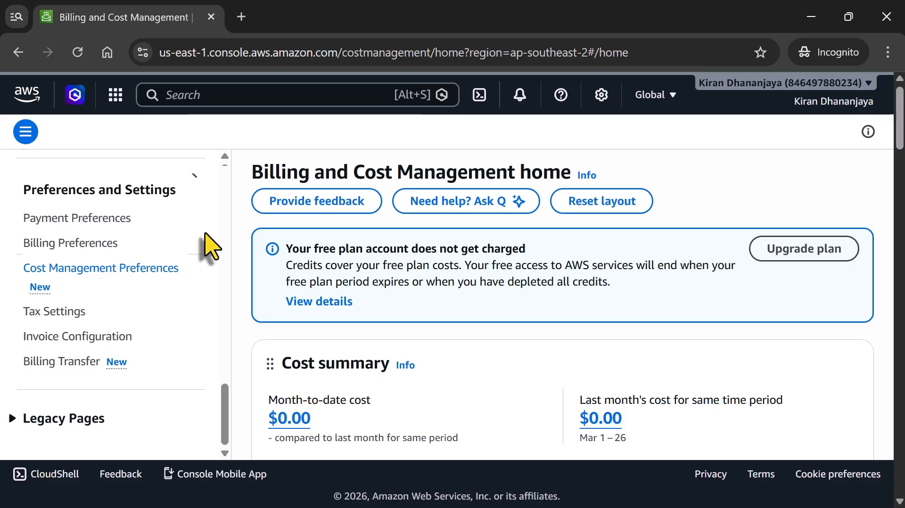
click(82, 245)
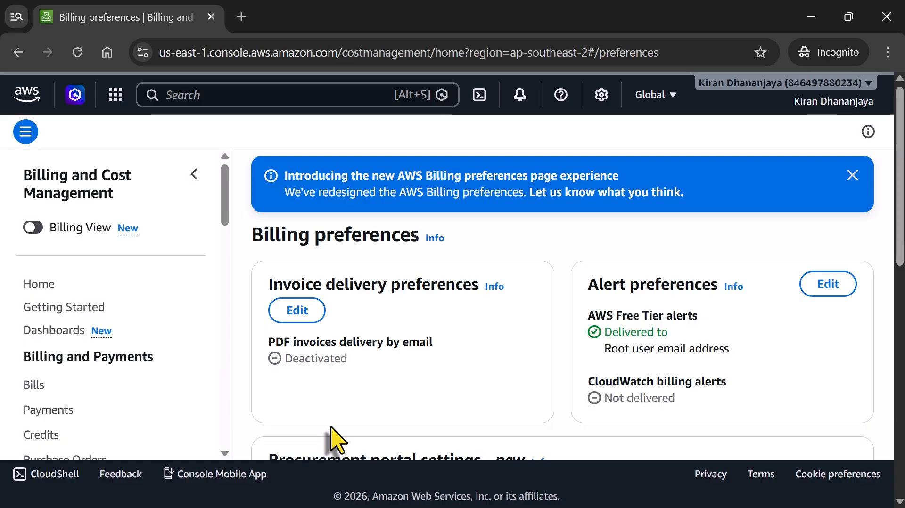
- Add an alternate Free Tier alert email, enable Receive CloudWatch billing alerts, and save
click(838, 225)
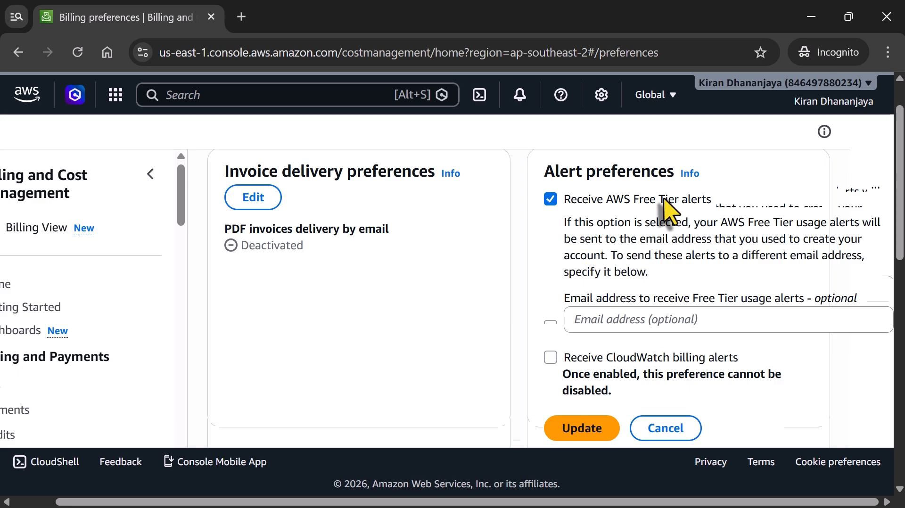
click(648, 321)
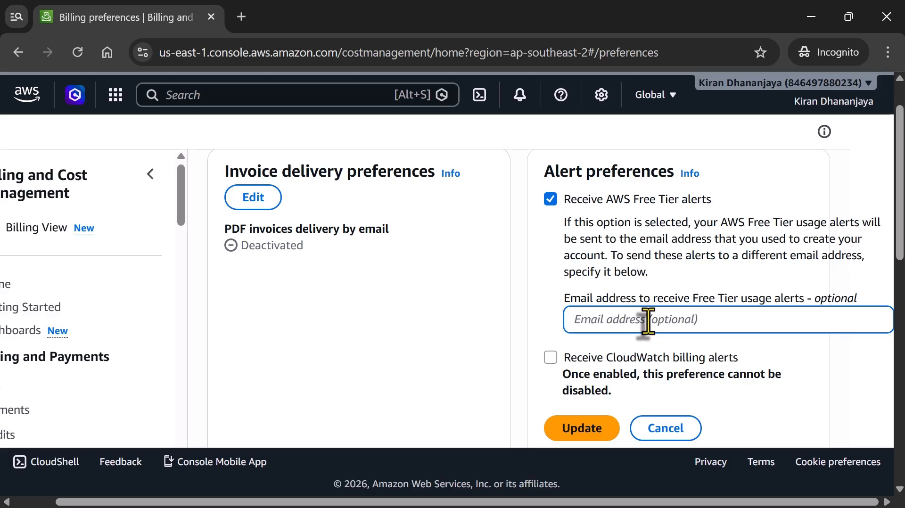
text(k)
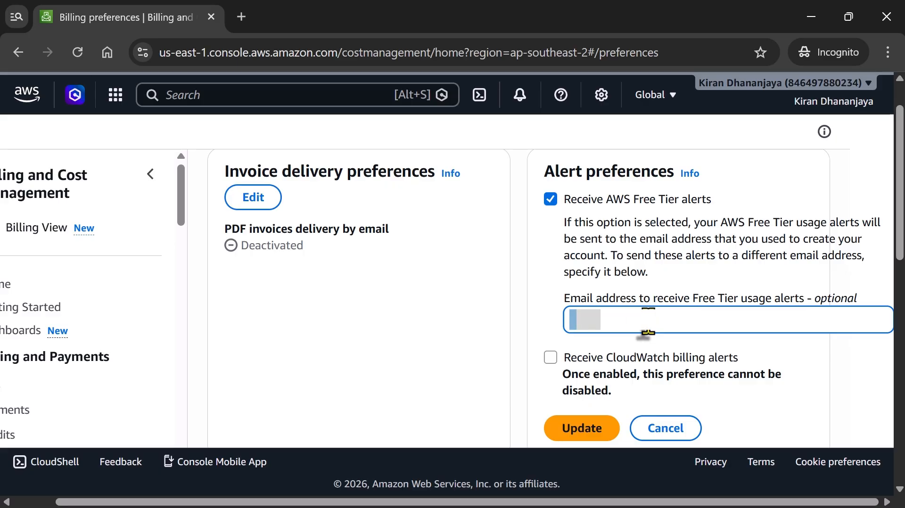
text(@gmail.com)
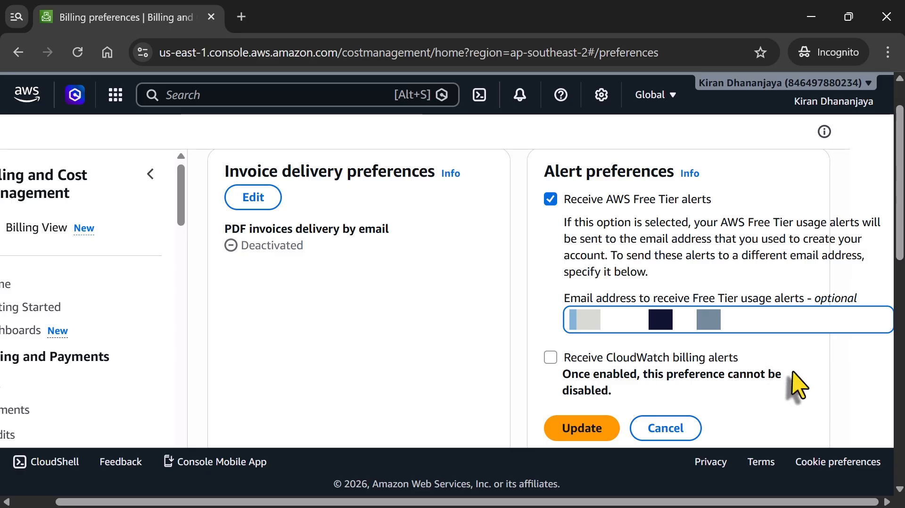
click(550, 358)
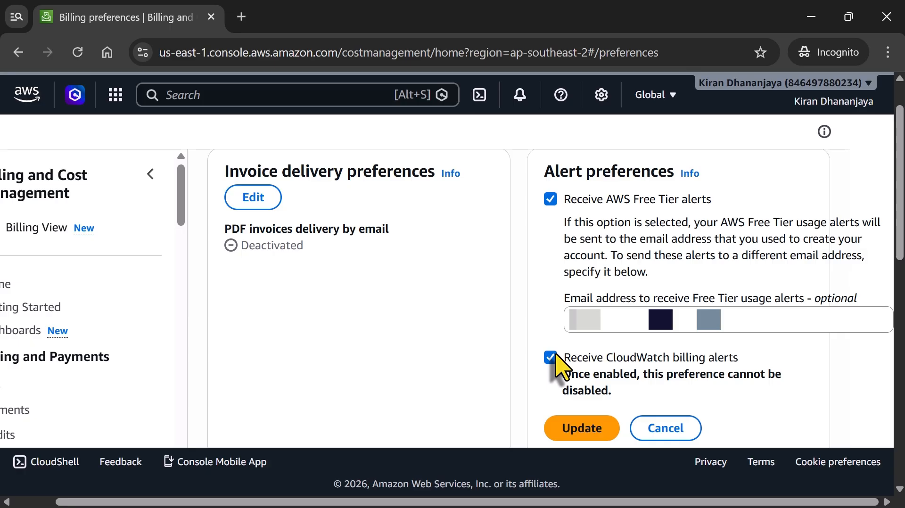
click(578, 430)
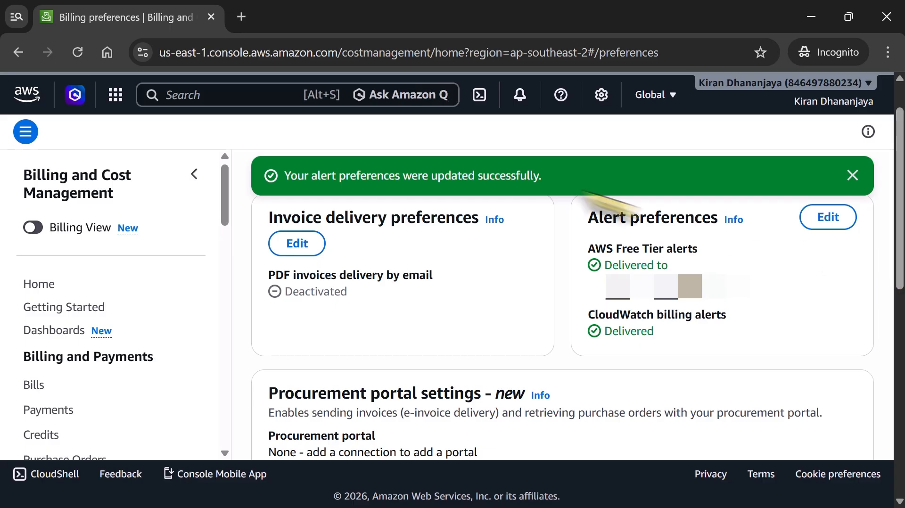
click(233, 94)
- Open CloudWatch Alarms, start Create alarm, and switch the region to N. Virginia (us-east-1)
text(CloudWatch)
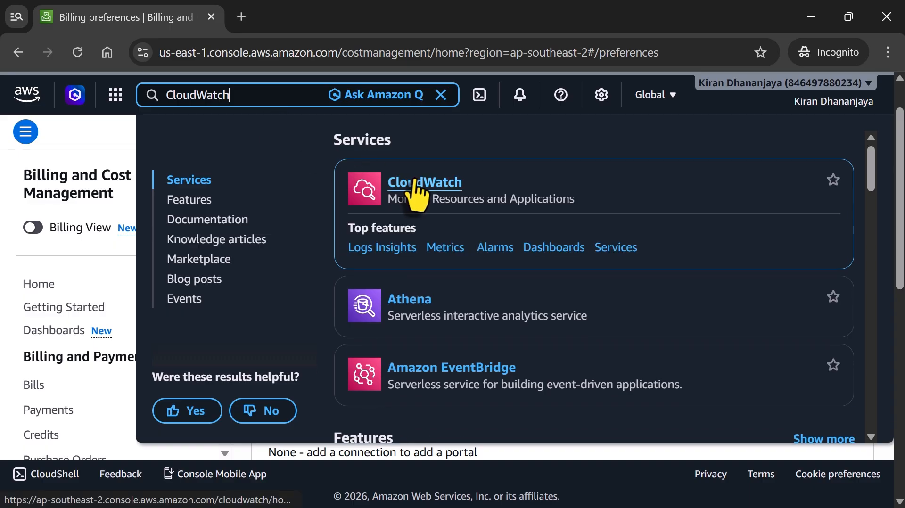
click(417, 185)
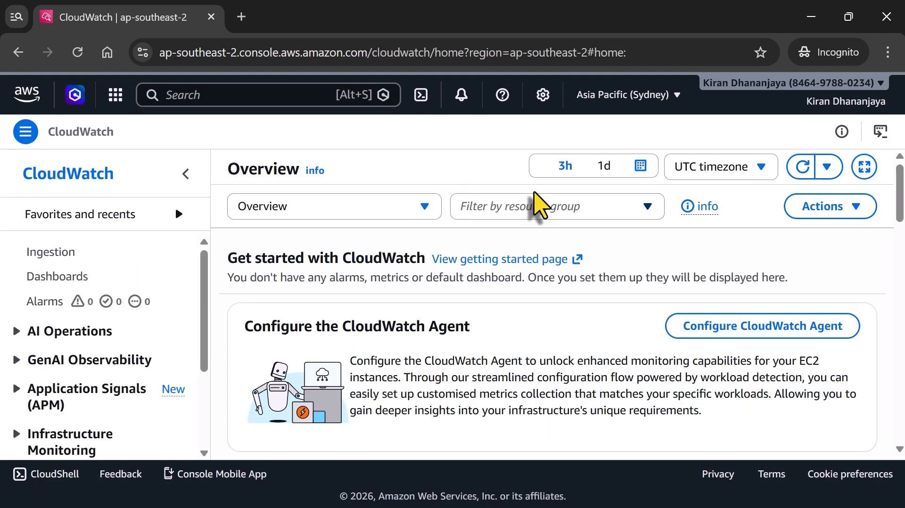
scroll(542, 203, down, 5)
click(297, 386)
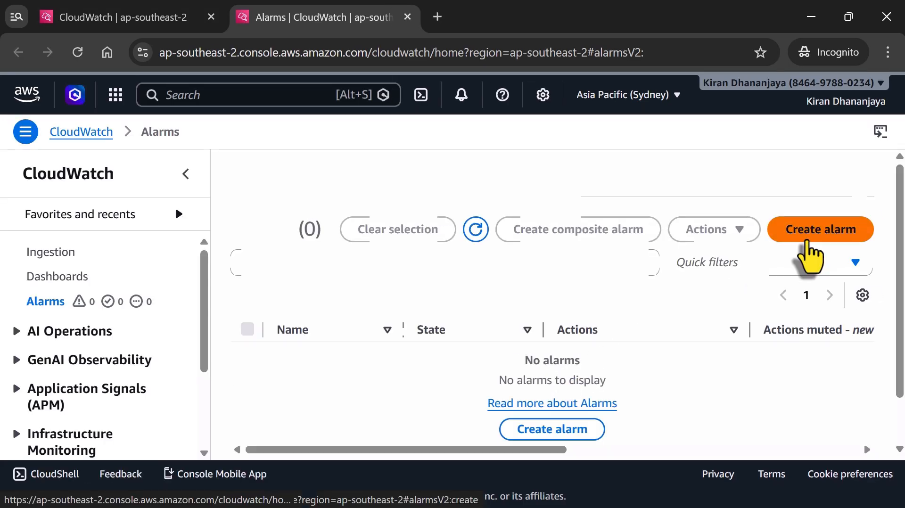
click(809, 242)
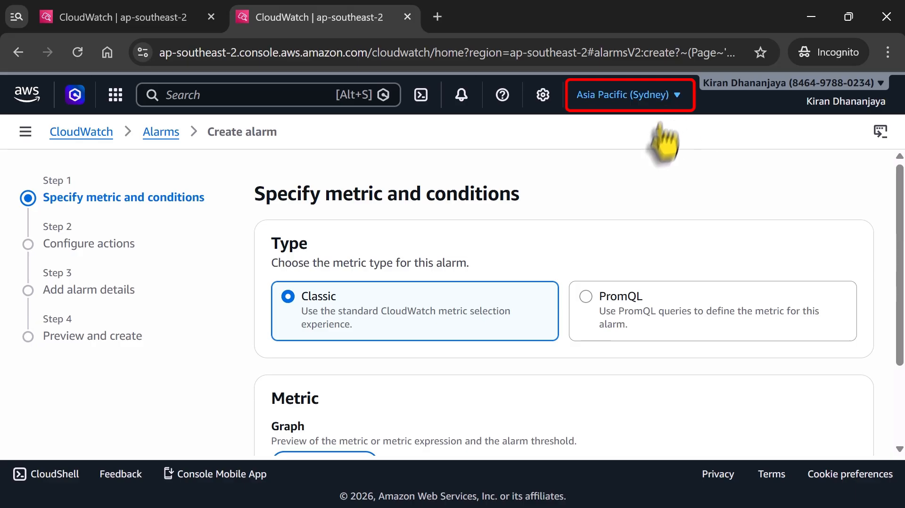
click(653, 98)
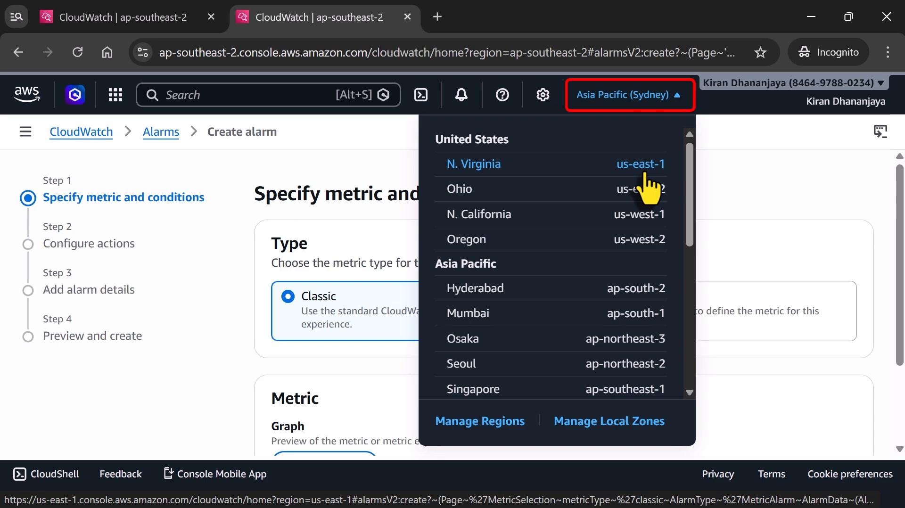
click(645, 174)
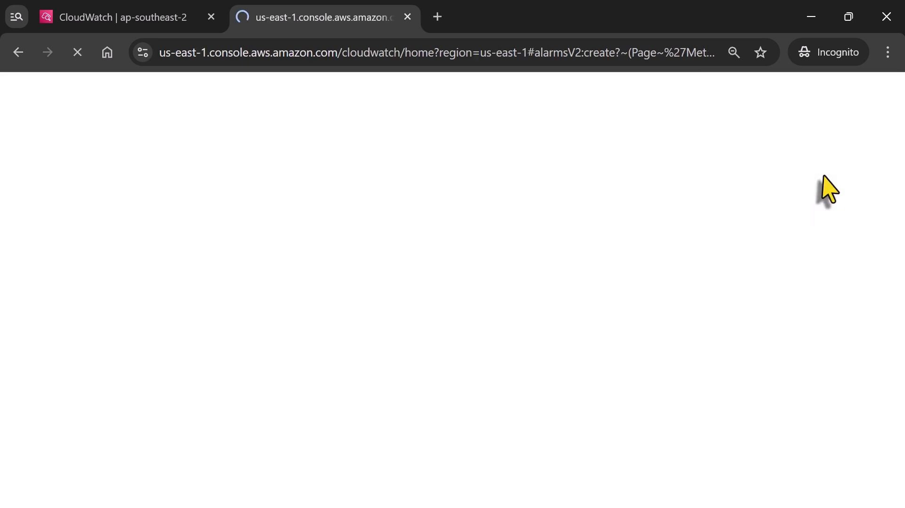
scroll(777, 166, down, 3)
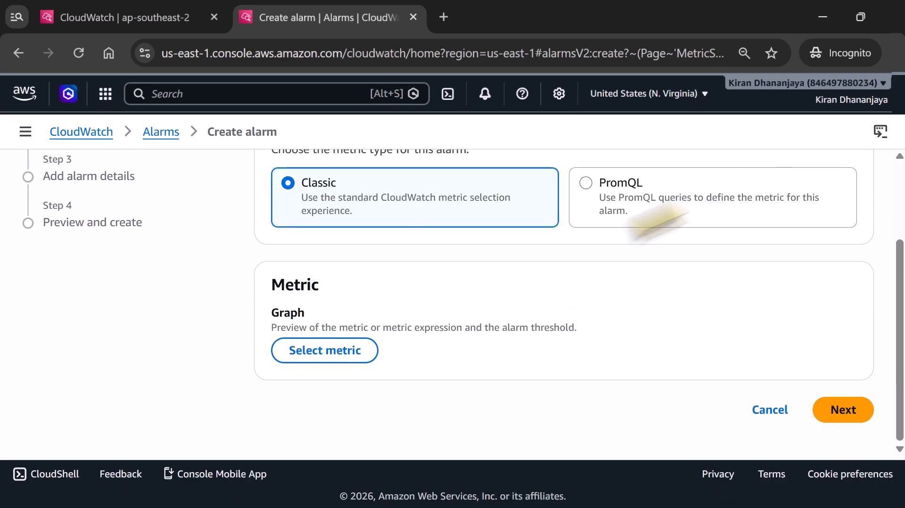
- Pick Billing > Total Estimated Charge and select the USD EstimatedCharges metric for the alarm
click(324, 352)
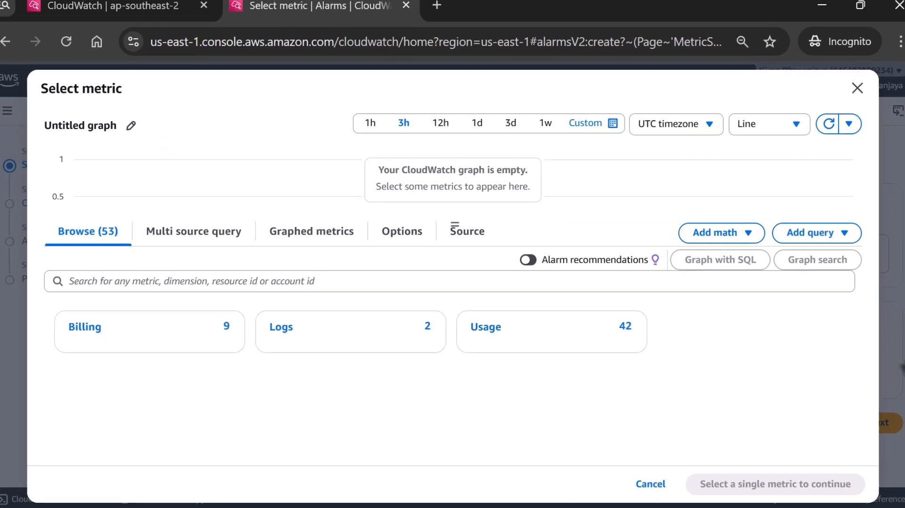
click(75, 323)
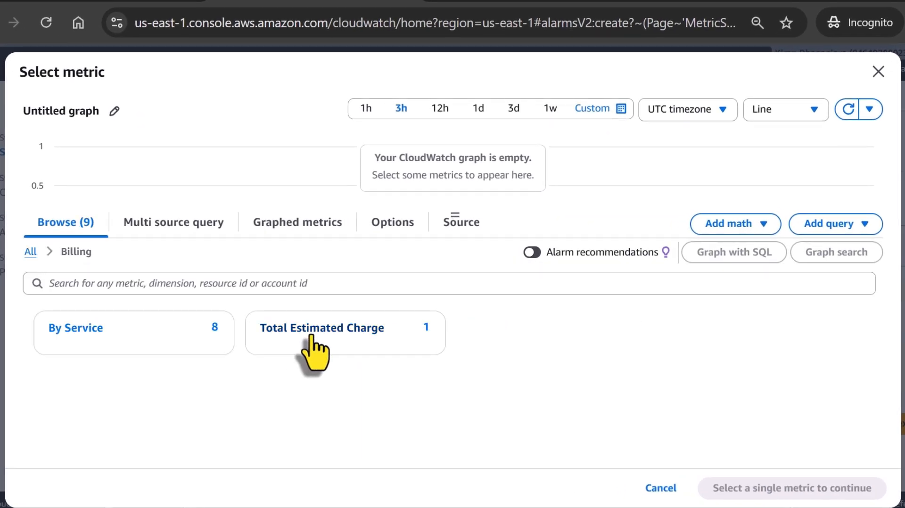
click(314, 349)
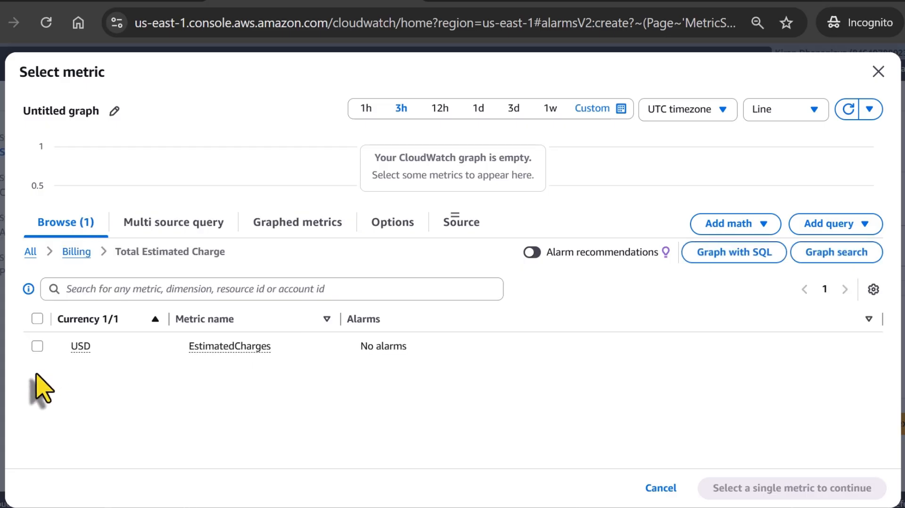
click(37, 346)
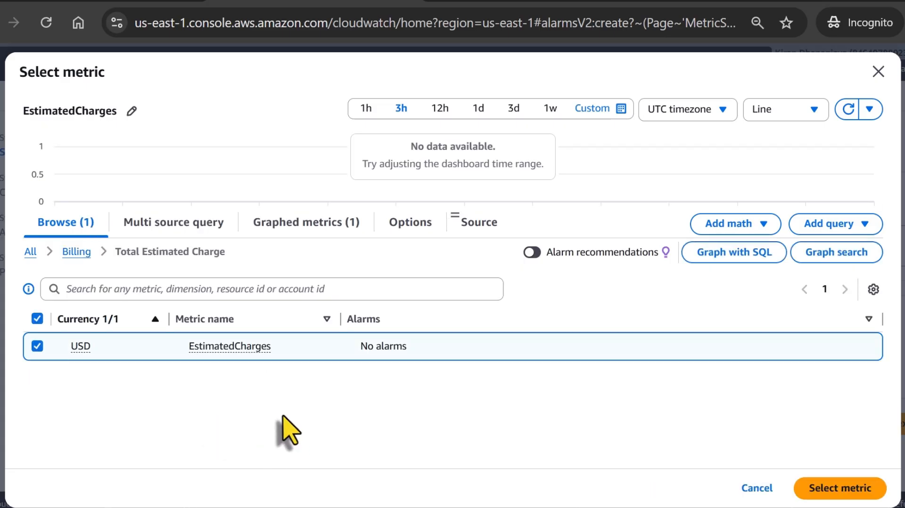
click(835, 488)
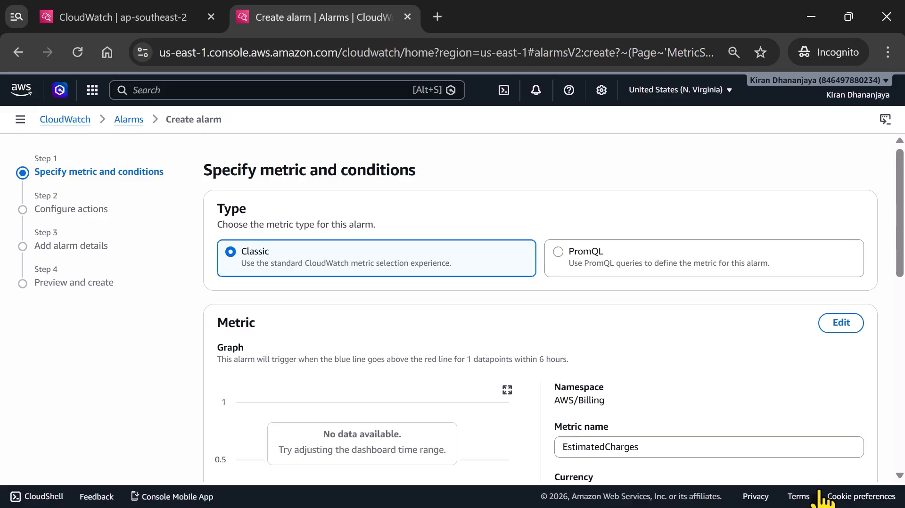
- Set a static Greater-than threshold of 5 USD on EstimatedCharges and continue
scroll(887, 325, down, 3)
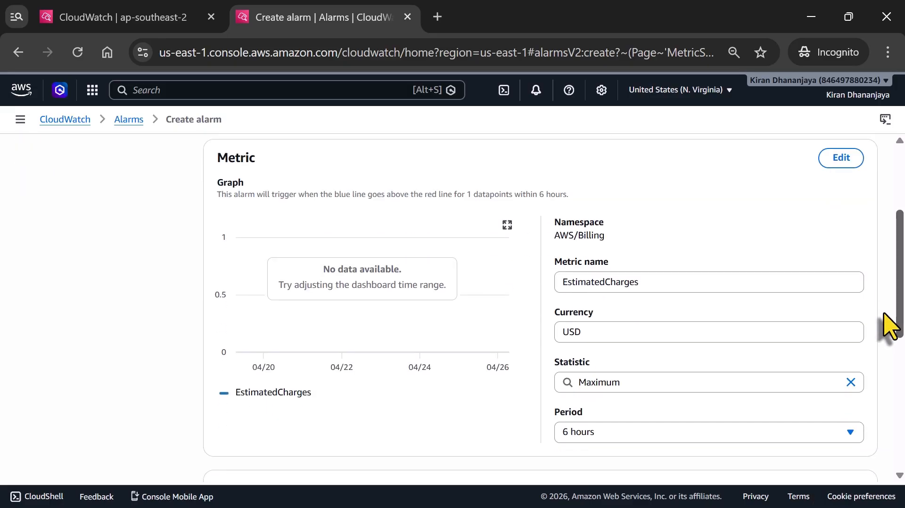
drag(711, 284, 554, 278)
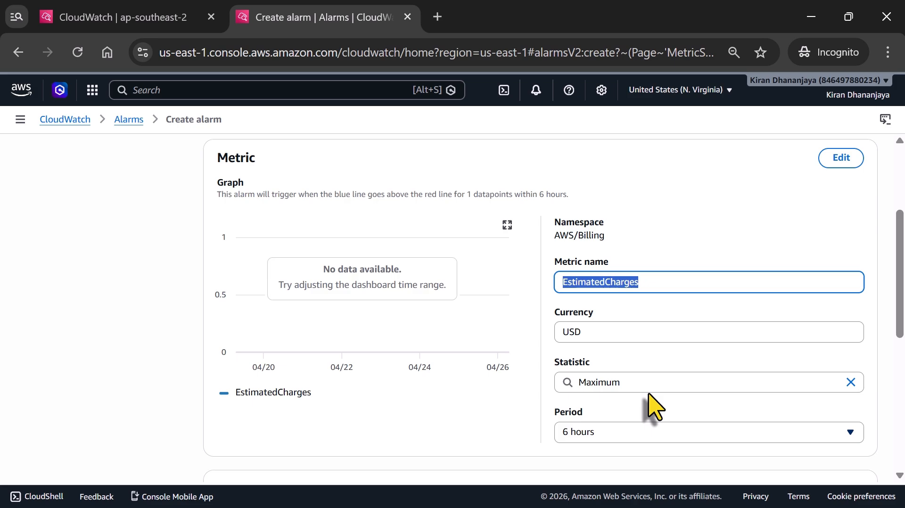
scroll(653, 408, down, 8)
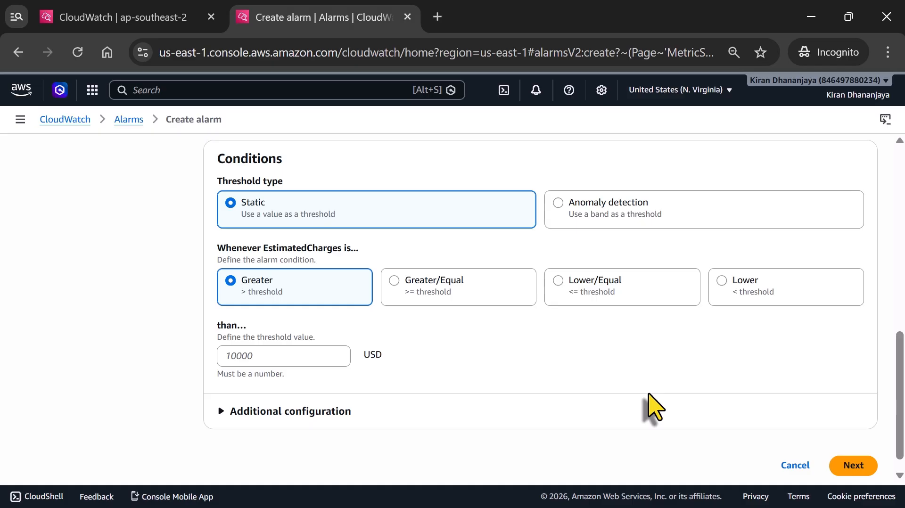
click(294, 354)
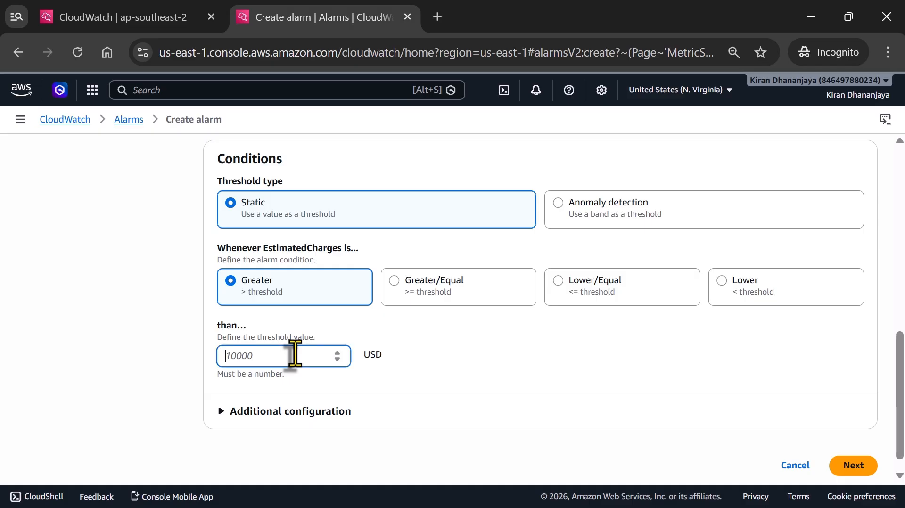
text(5)
click(863, 467)
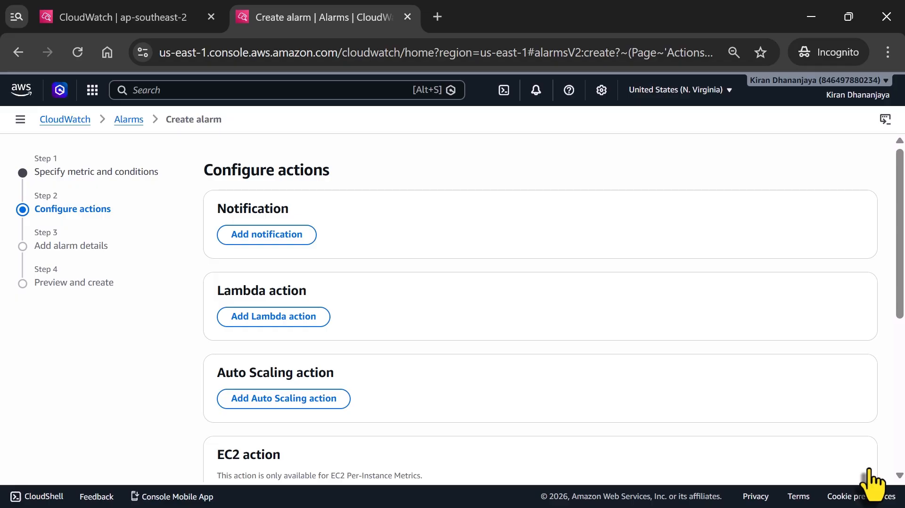
- Add a notification that creates a new SNS topic named Billing_Alarm_Topic
click(289, 236)
triple_click(290, 242)
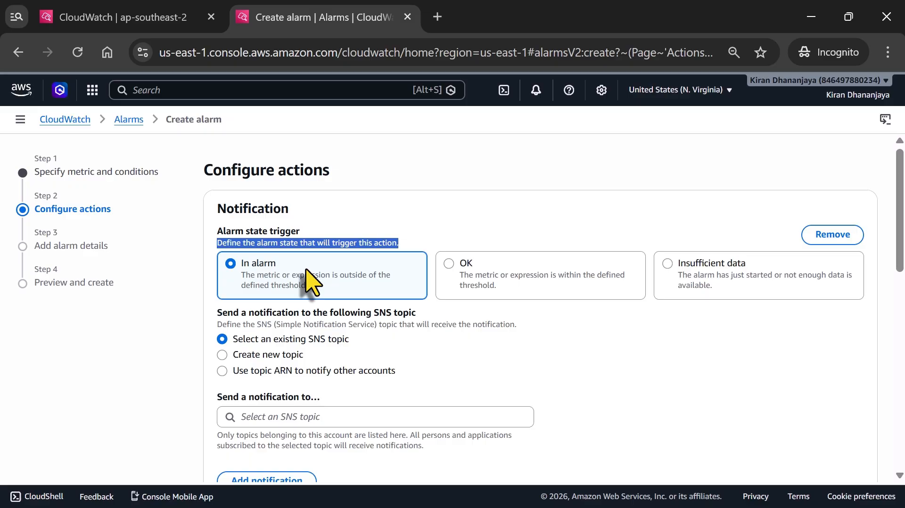
click(221, 357)
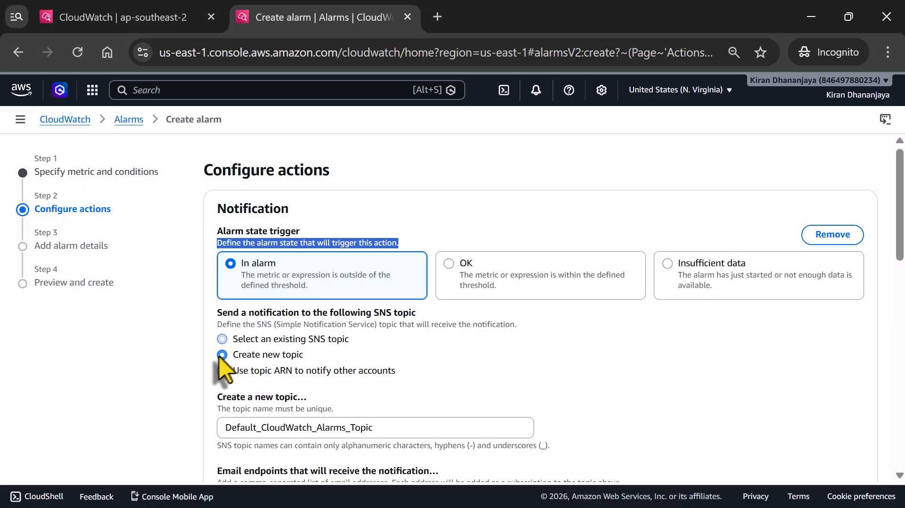
key(Tab)
key(BackSpace)
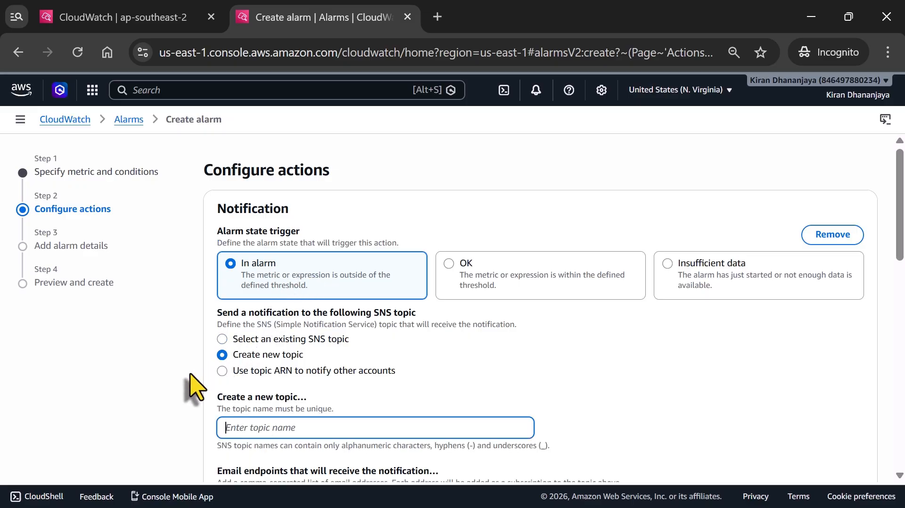
text(Billing_Alarm_Topic)
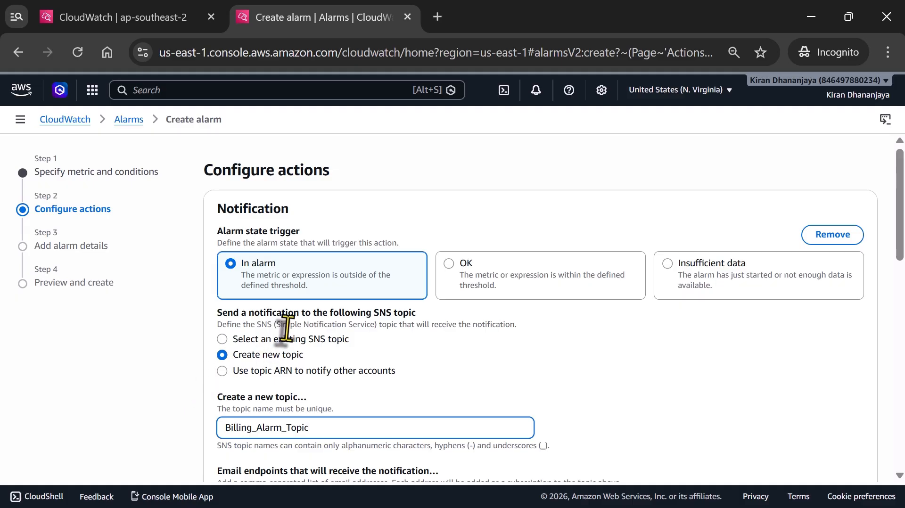
drag(277, 325, 378, 325)
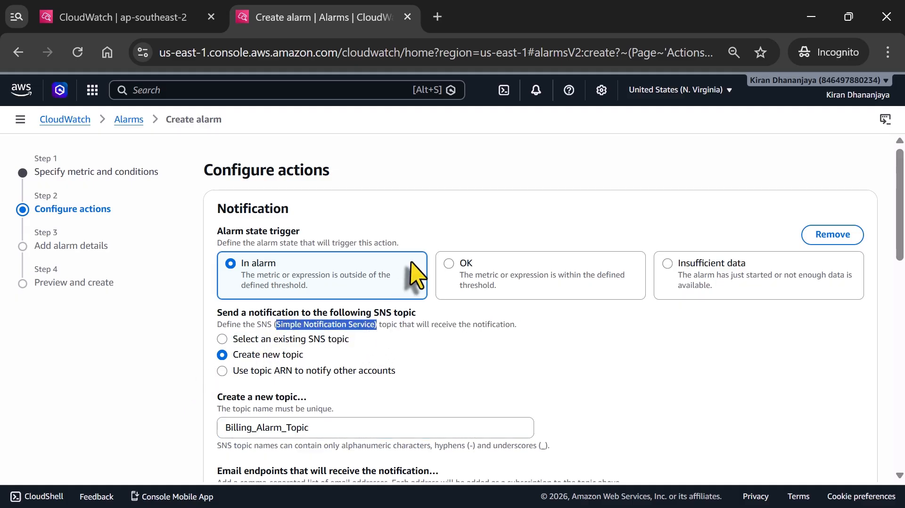
scroll(414, 272, down, 5)
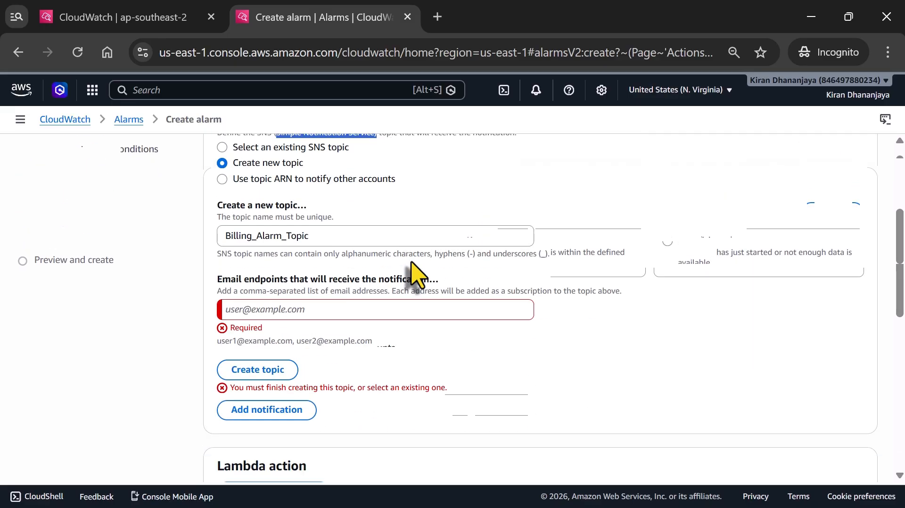
- Add the notification email address, create the topic, and continue to alarm details
click(364, 254)
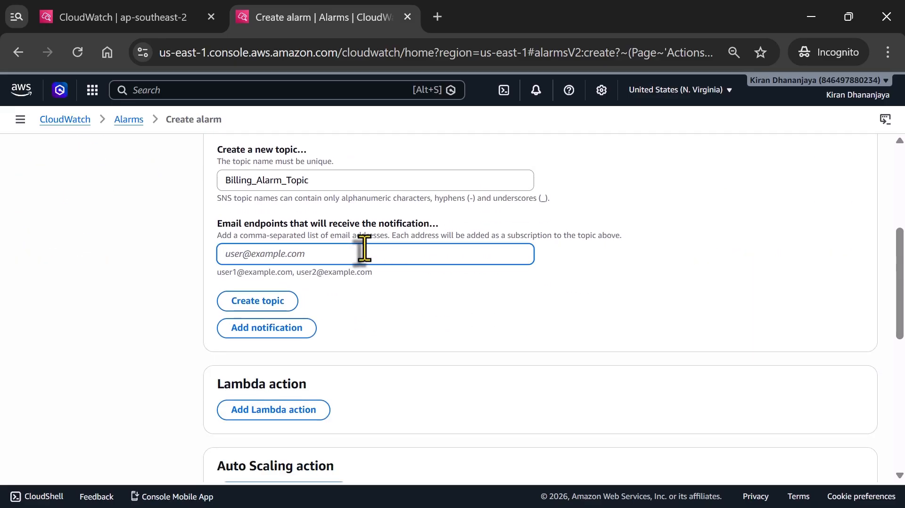
text([masked])
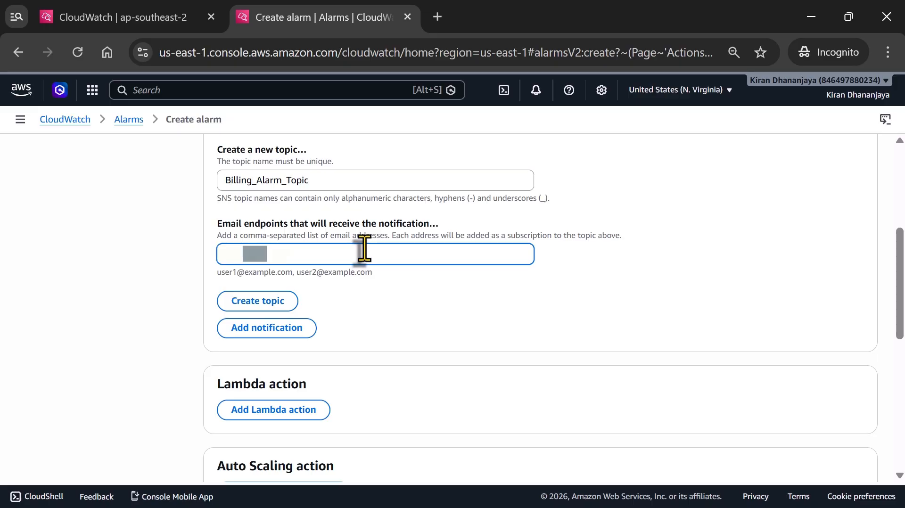
text([masked])
click(267, 302)
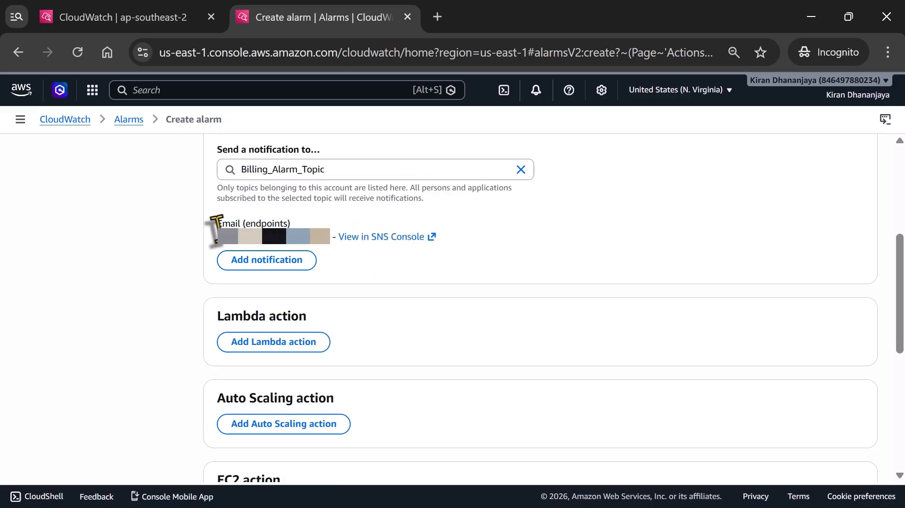
drag(216, 225, 536, 245)
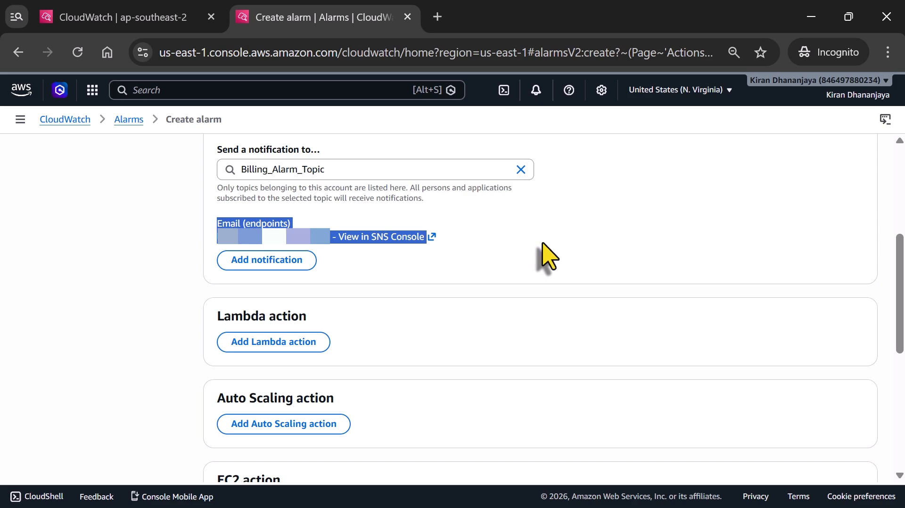
scroll(543, 244, down, 7)
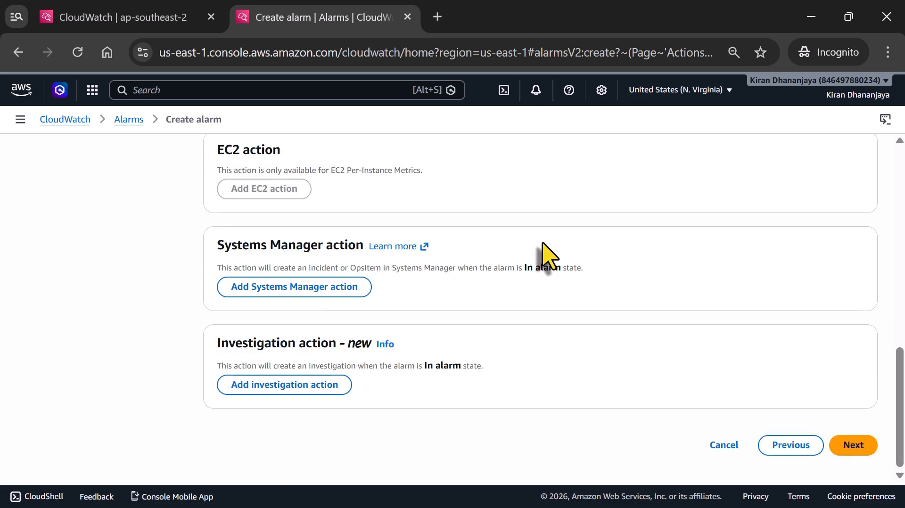
click(854, 451)
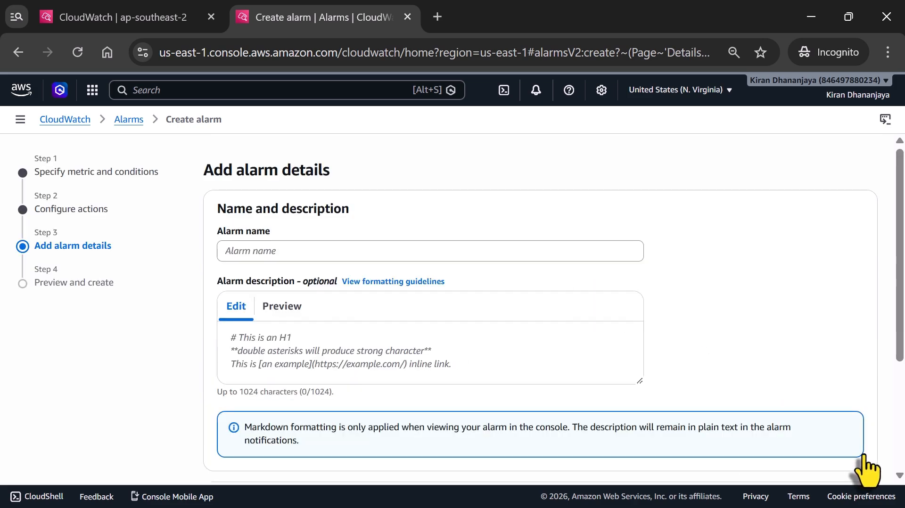
- Name the alarm 'Billing Alarm', review the preview, and create it
click(421, 251)
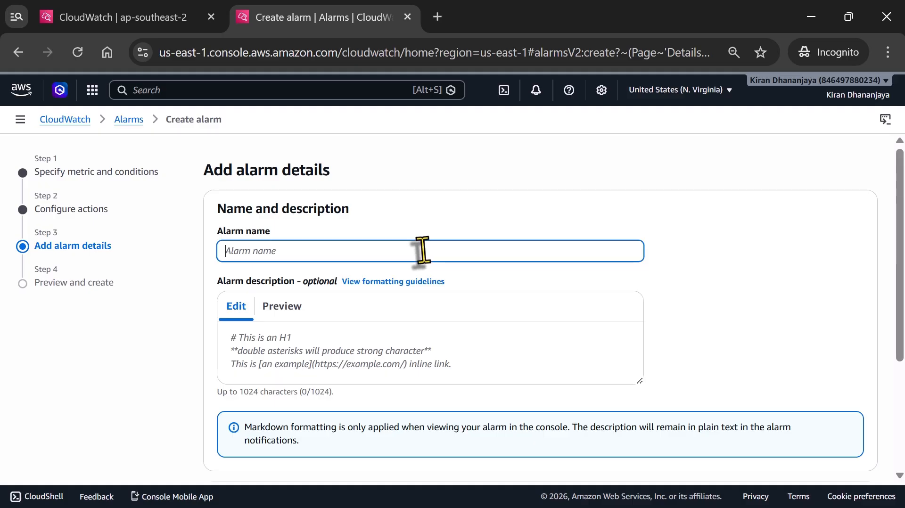
text(Billing Alarm)
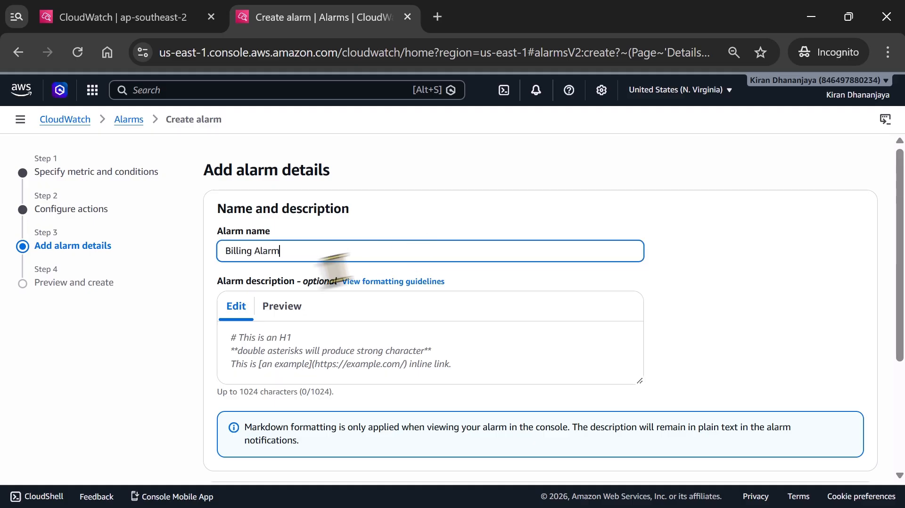
click(235, 306)
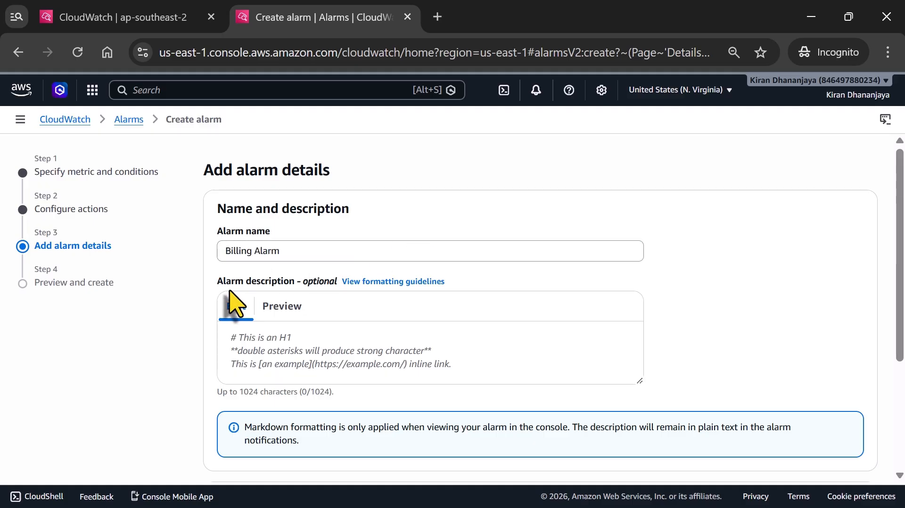
click(264, 354)
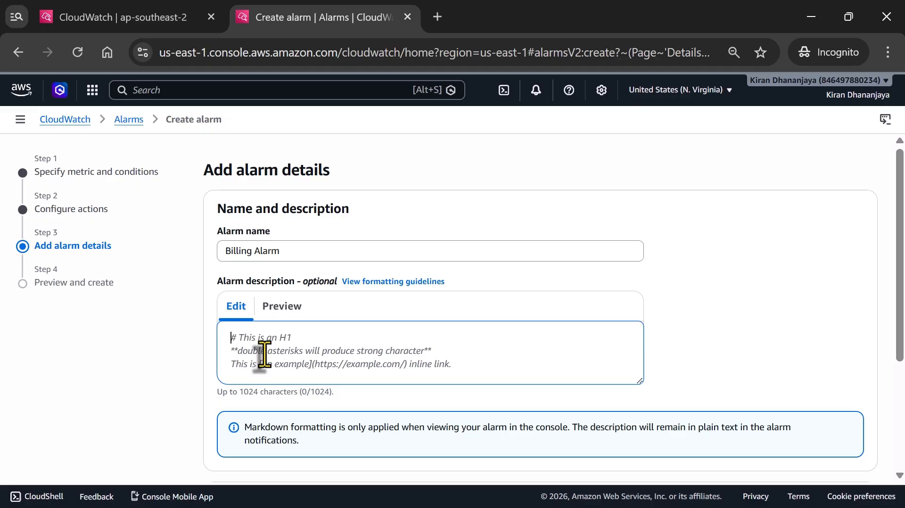
scroll(266, 368, down, 4)
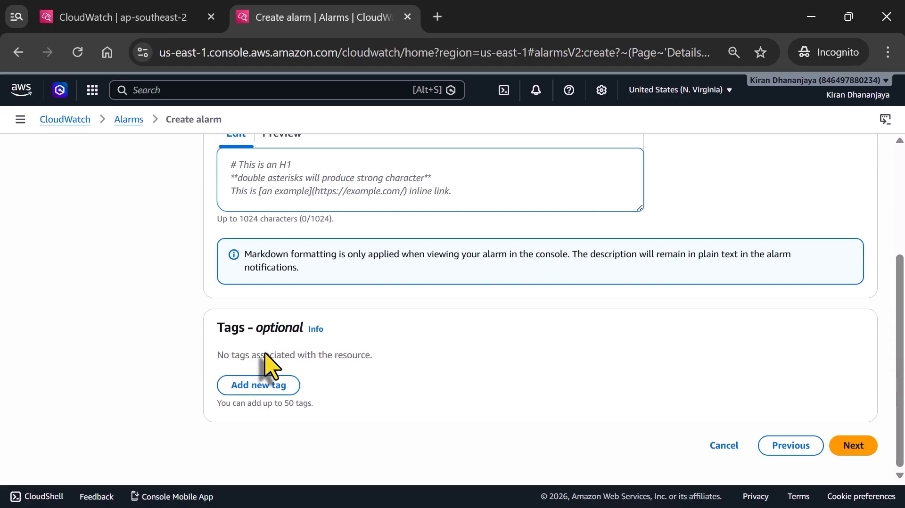
click(846, 447)
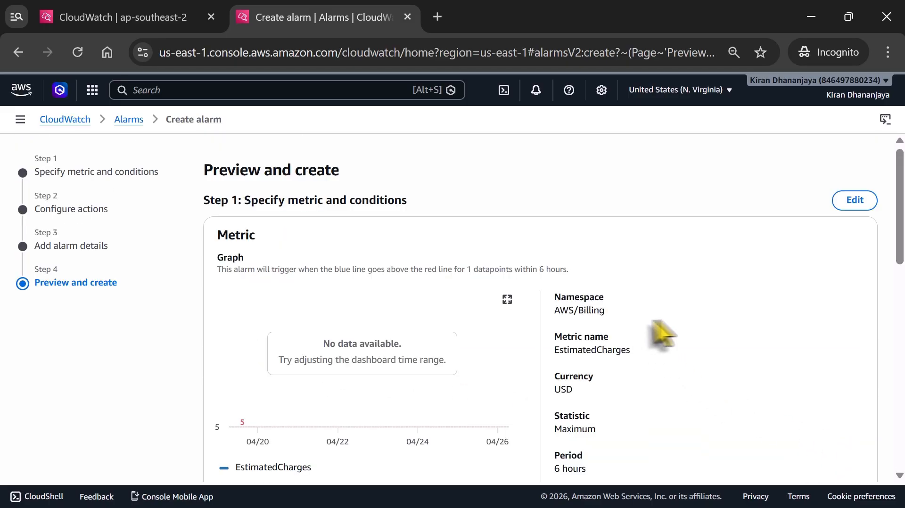
scroll(675, 333, down, 7)
scroll(676, 332, down, 5)
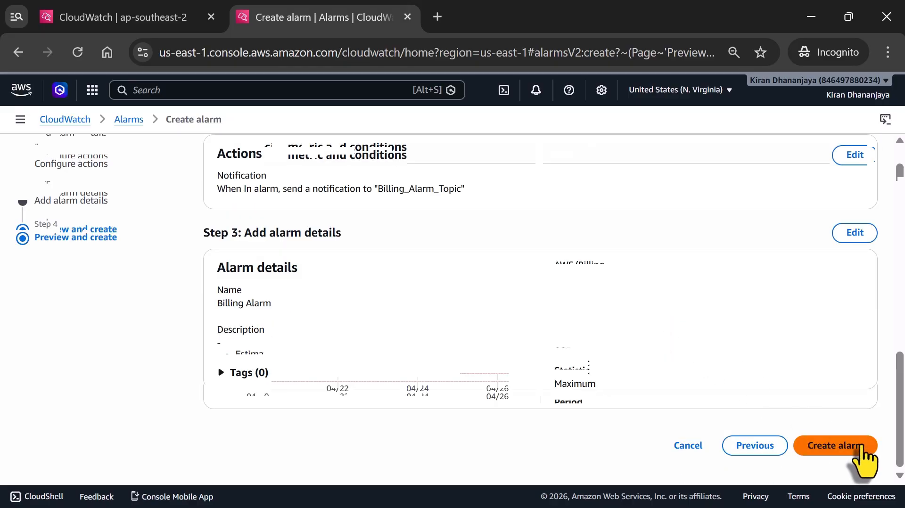
click(861, 448)
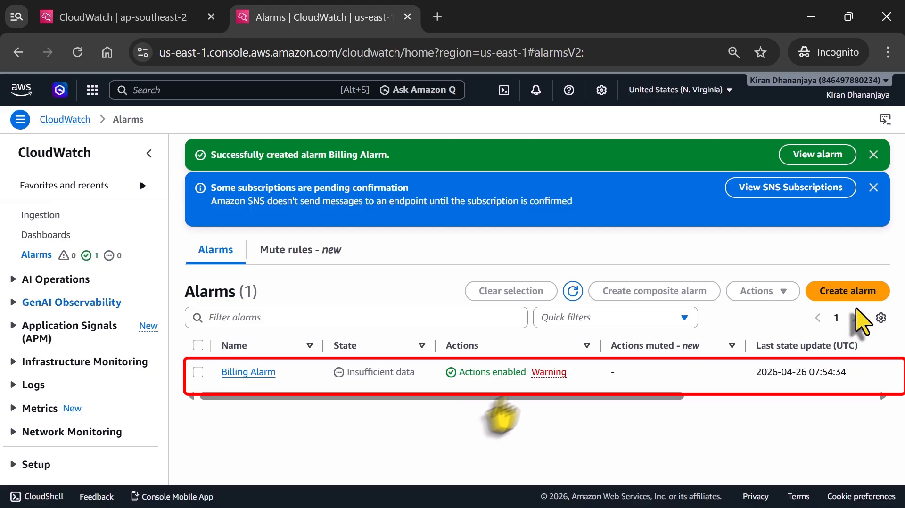
click(555, 374)
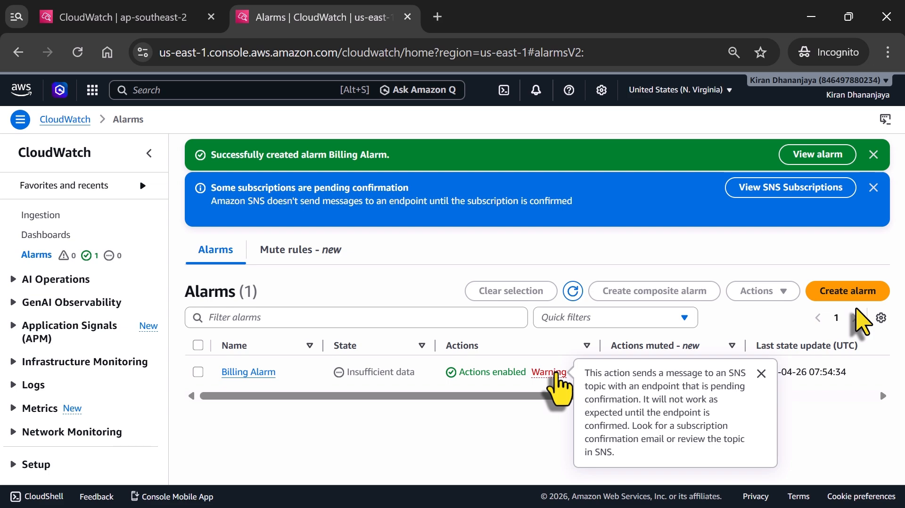
click(549, 340)
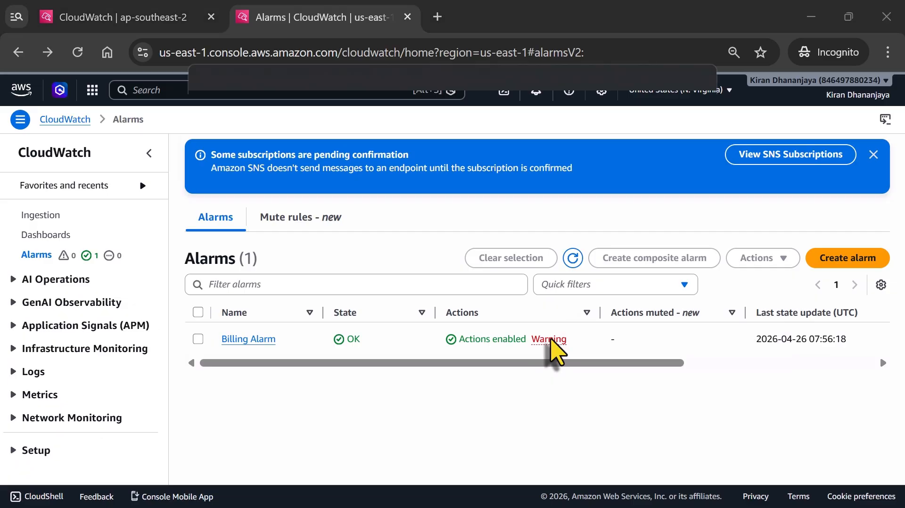
- Return to Console Home and check the Cost and usage widget showing $0.00 this month
click(15, 91)
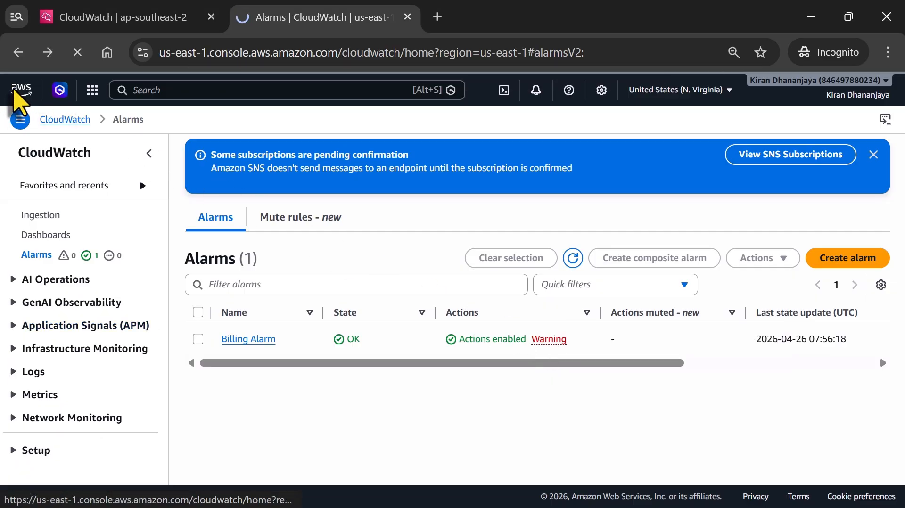
scroll(490, 264, down, 5)
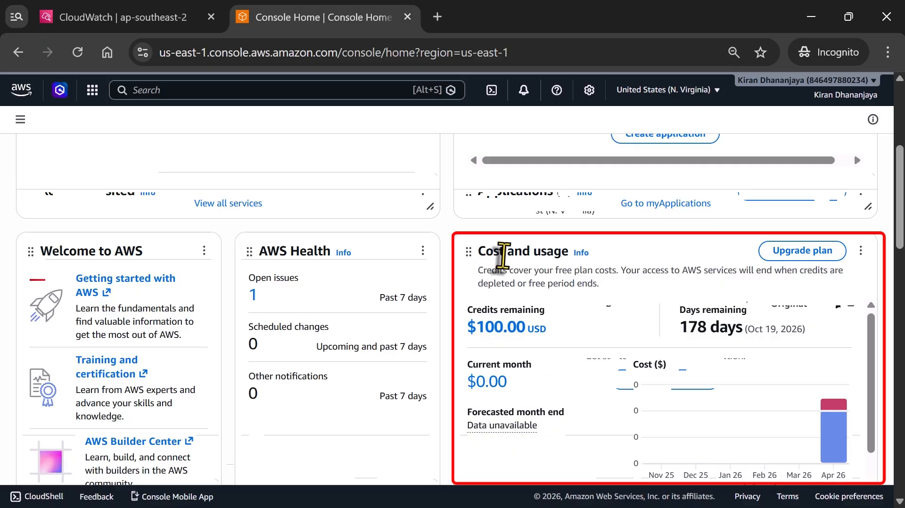
drag(503, 254, 567, 255)
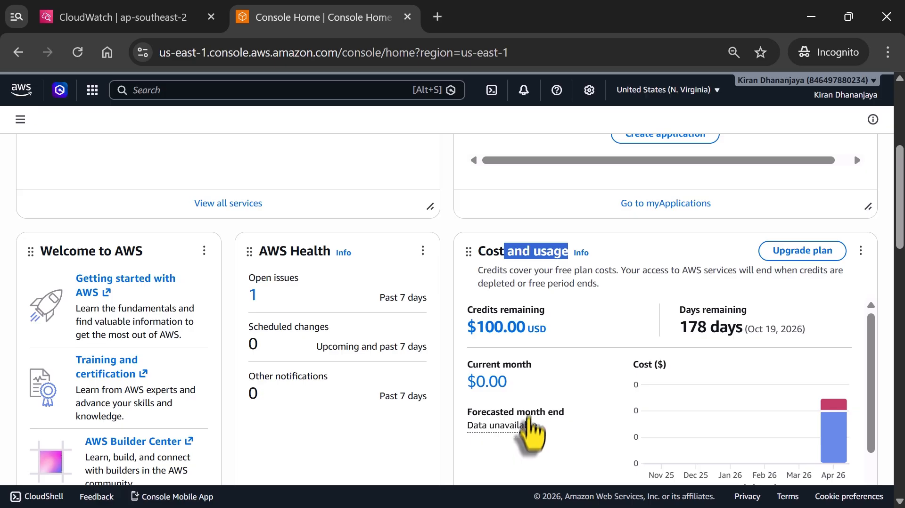
scroll(531, 405, down, 1)
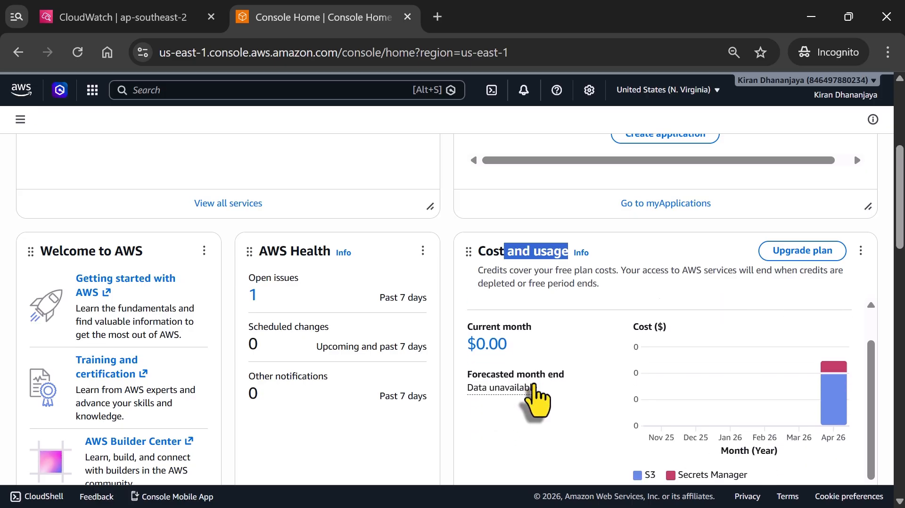